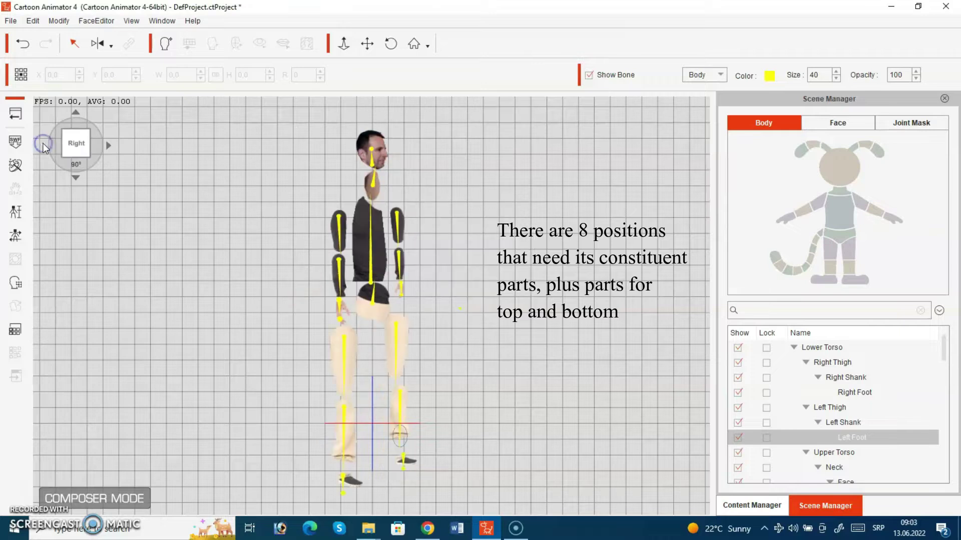
left_click(43, 146)
left_click(43, 146)
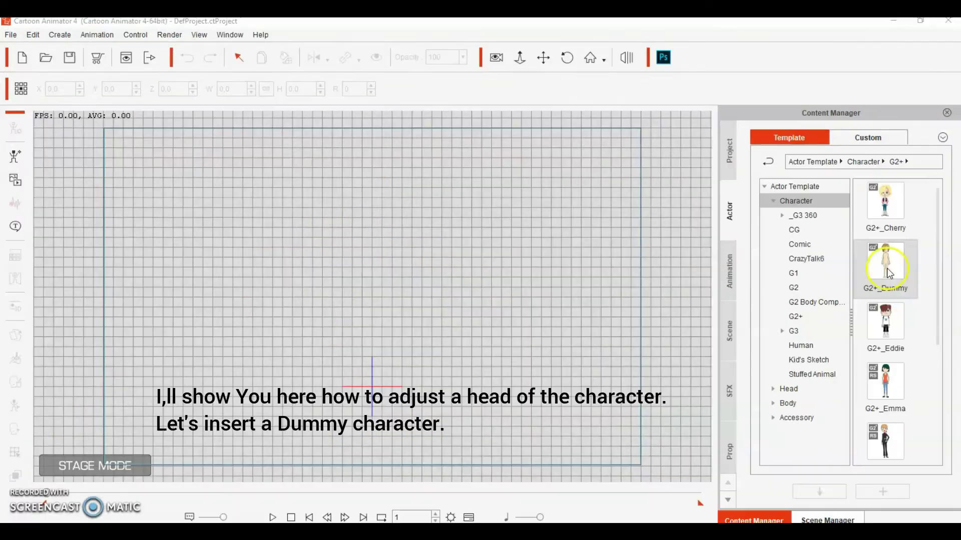
Add the G2+_Dummy character to the stage, then open it in Composer Mode with its body part list shown
left_click_drag(851, 272, 353, 253)
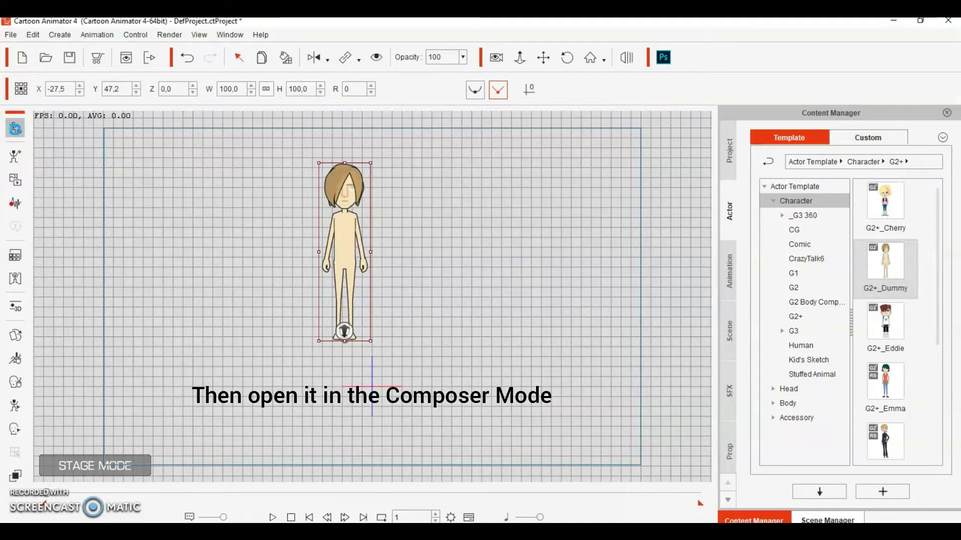
left_click(15, 130)
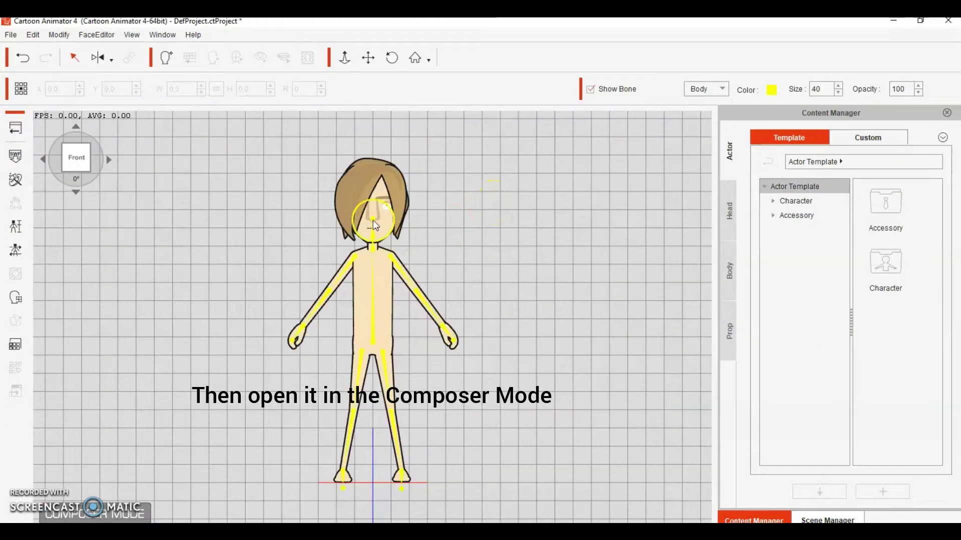
left_click(827, 520)
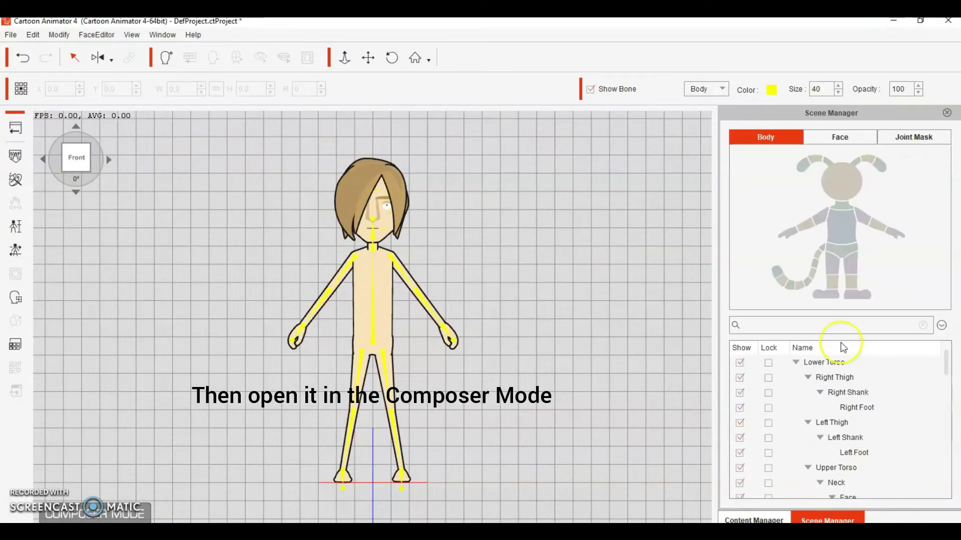
Delete the dummy's back hair and front hair from its face parts
left_click(841, 182)
left_click(845, 141)
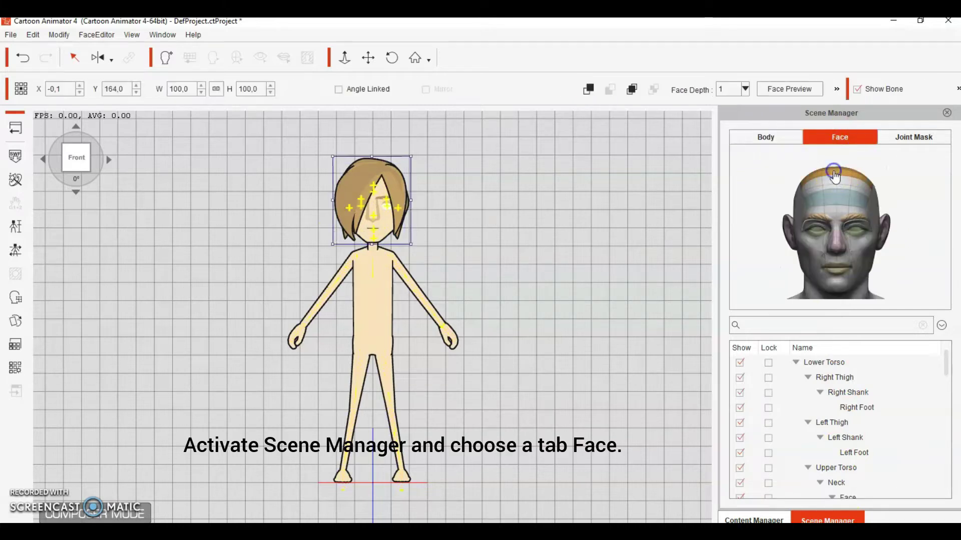
left_click(835, 205)
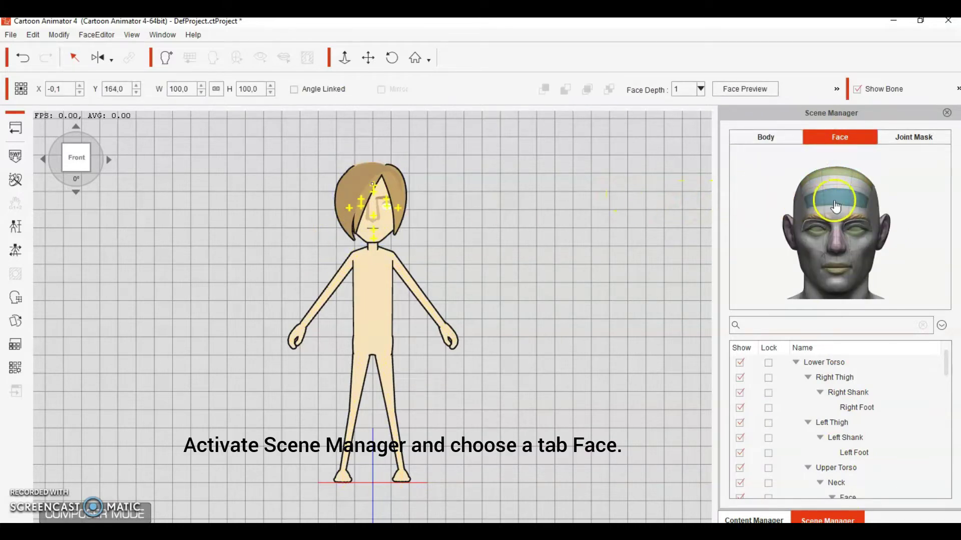
key("Delete")
Delete the dummy's left and right ears, both brows and the nose
left_click(881, 250)
left_click(791, 234)
left_click(792, 241)
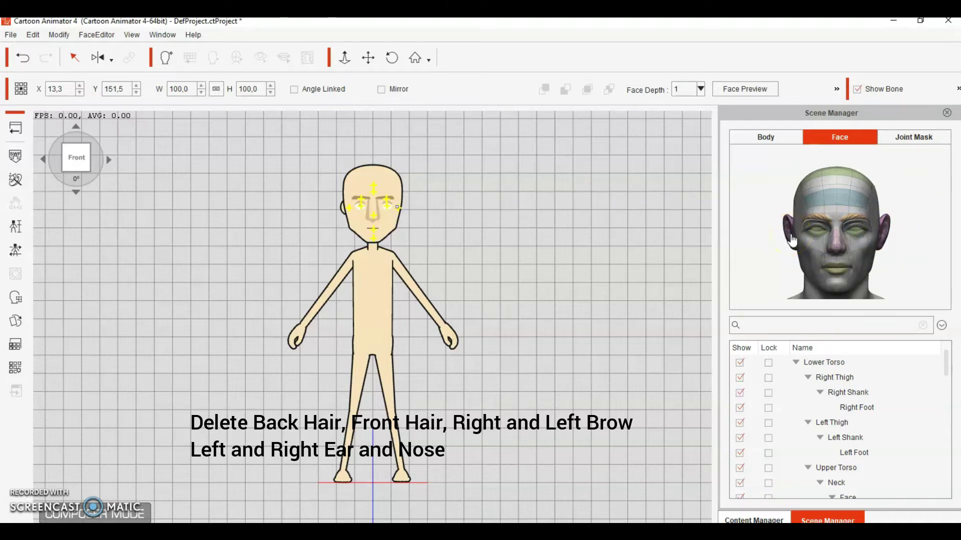
left_click(821, 224)
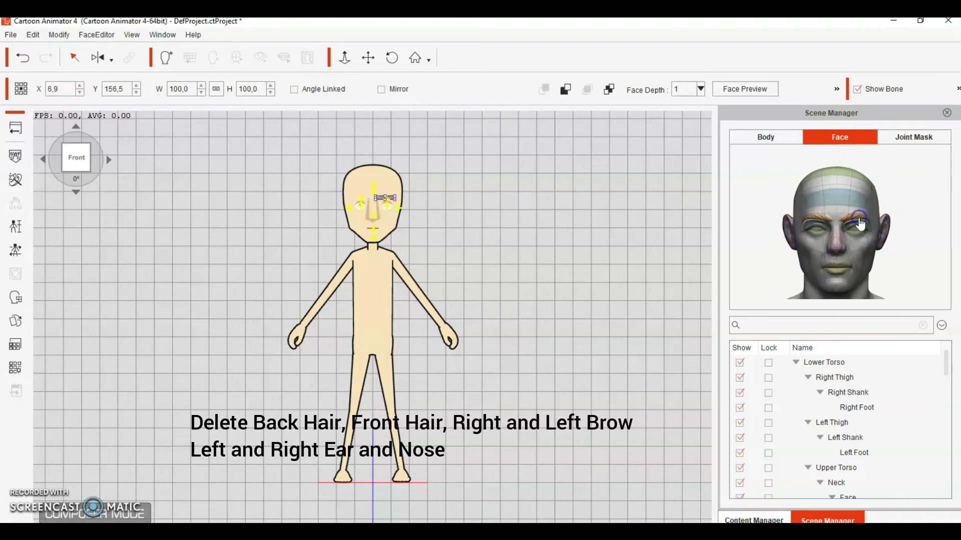
left_click(833, 239)
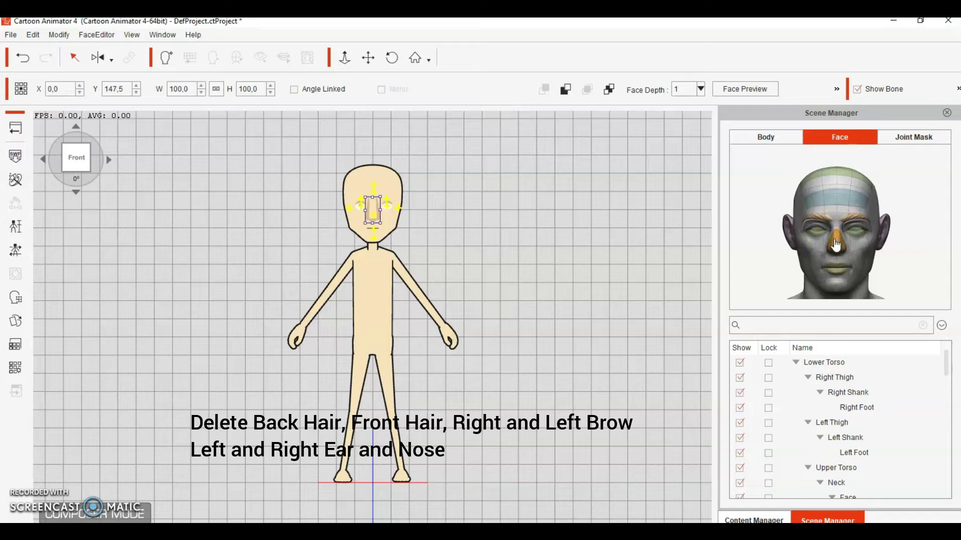
key("Delete")
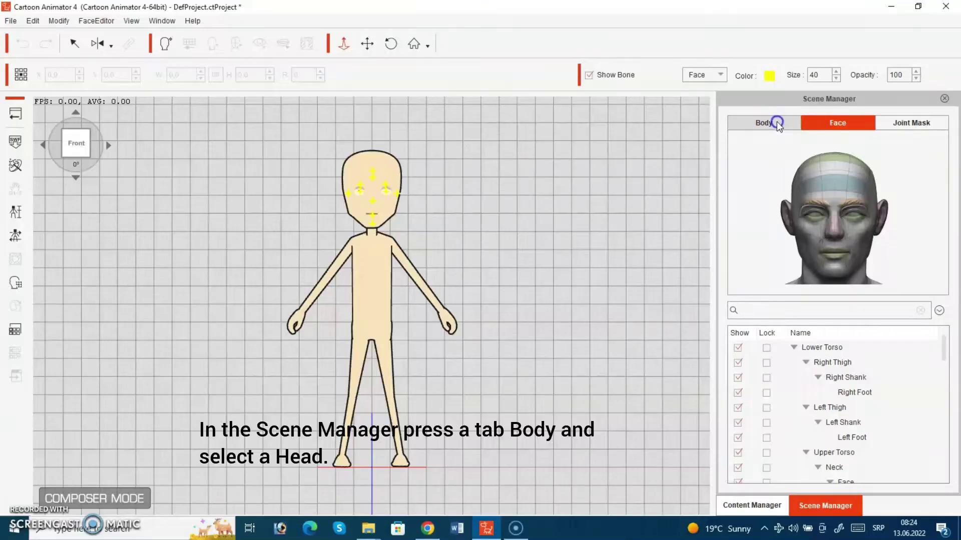
Replace the head's 01_Head sprite for the current angle with the 01_Head picture from folder 0 inside Dule1
left_click(776, 123)
left_click(808, 164)
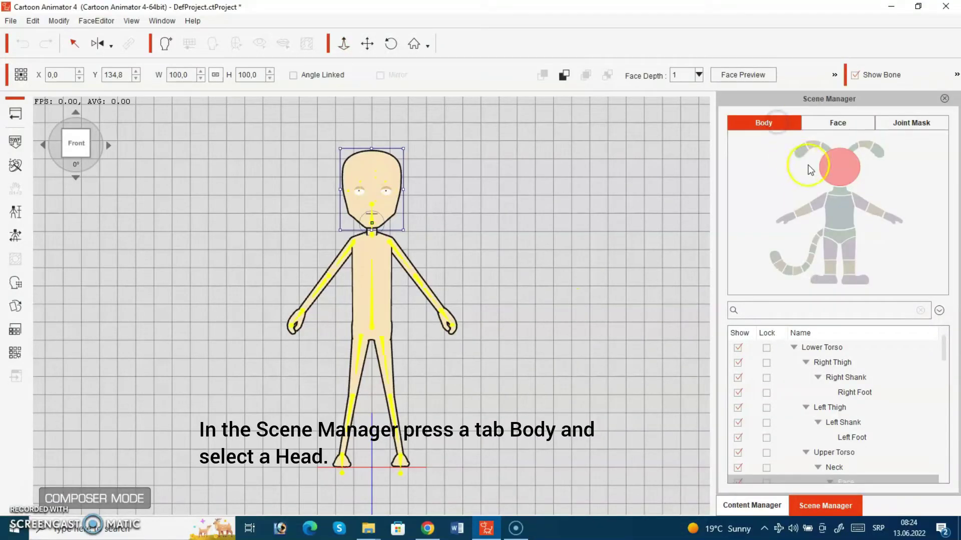
left_click(15, 307)
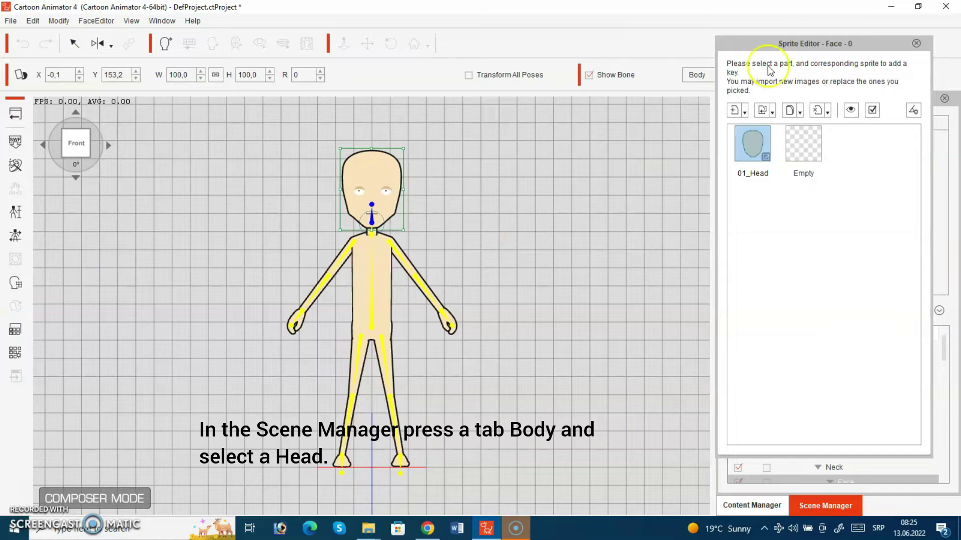
left_click(765, 110)
left_click(787, 144)
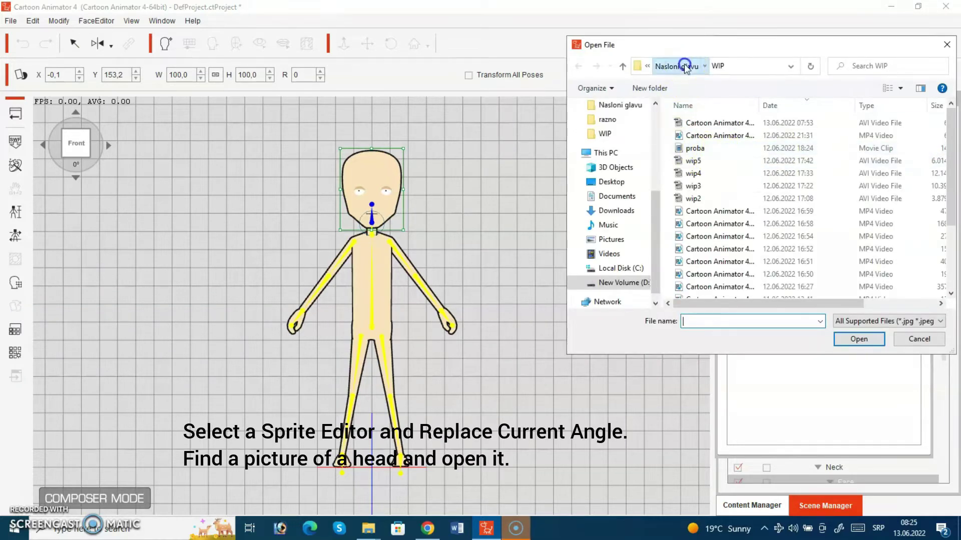
left_click(684, 67)
double_click(838, 120)
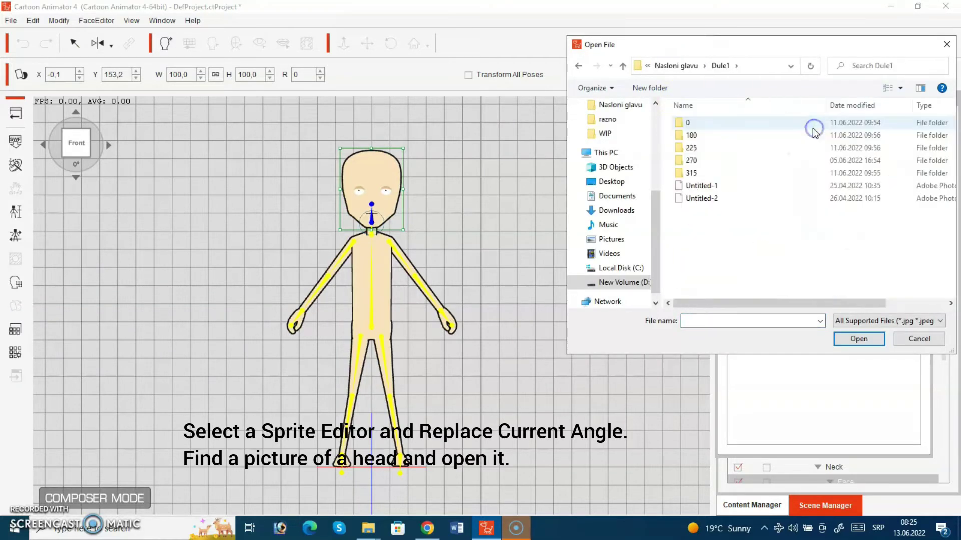
double_click(726, 125)
left_click(723, 126)
left_click(859, 339)
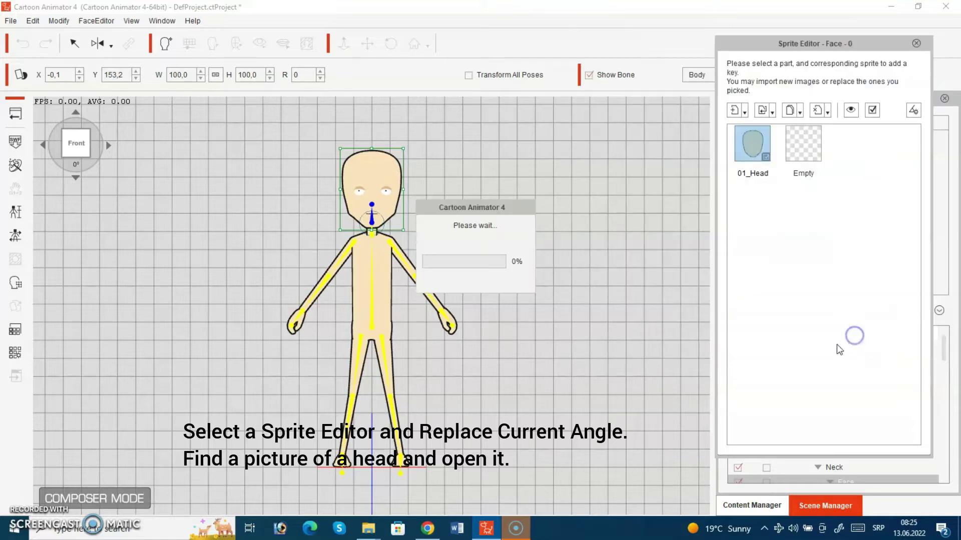
Scale the new head picture proportionally to about 79.8 percent and place it over the neck
left_click_drag(412, 123, 380, 184)
mouse_move(406, 152)
left_mouse_down()
mouse_move(416, 149)
mouse_move(395, 159)
left_mouse_up()
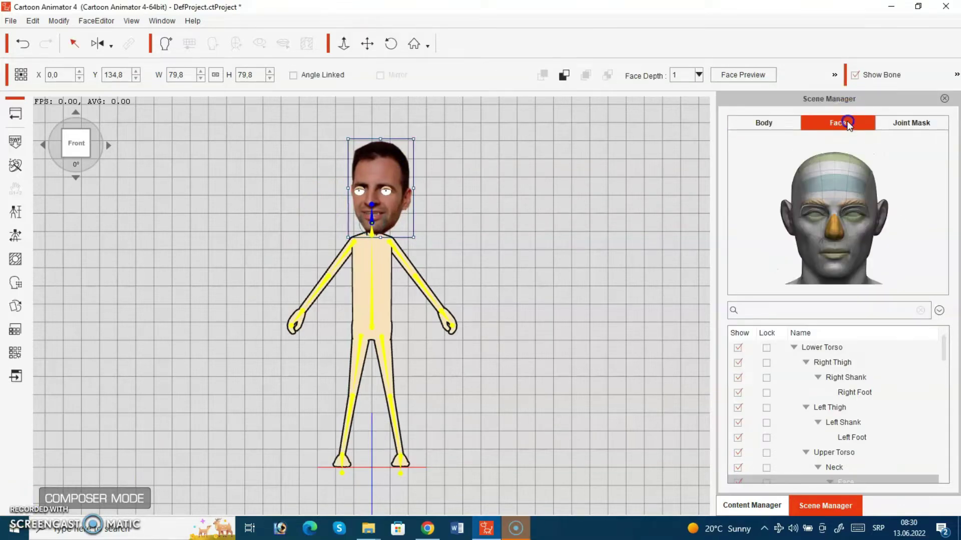
Hide the bones and replace the right eye's 01_Normal sprite for the current angle with the empty image
left_click(855, 75)
left_click(815, 217)
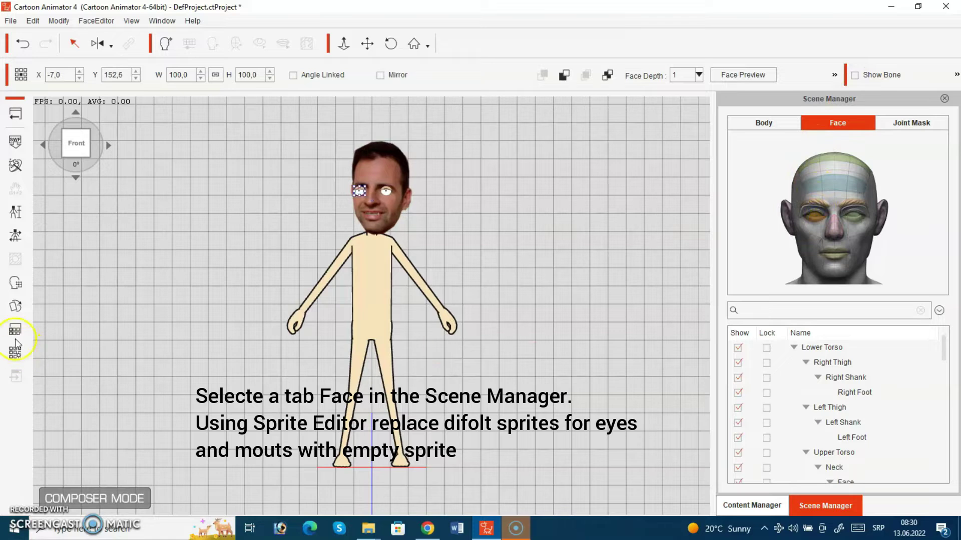
left_click(13, 305)
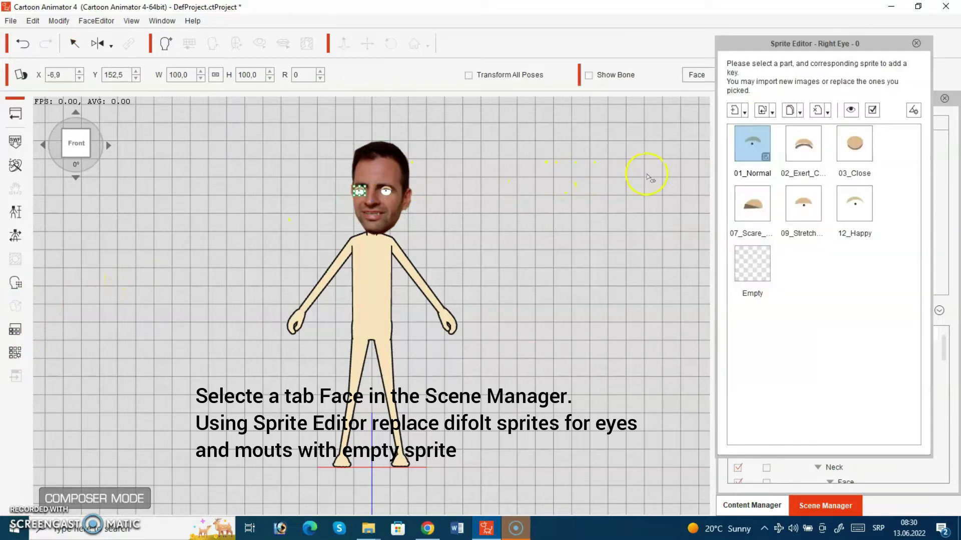
left_click(772, 112)
left_click(780, 132)
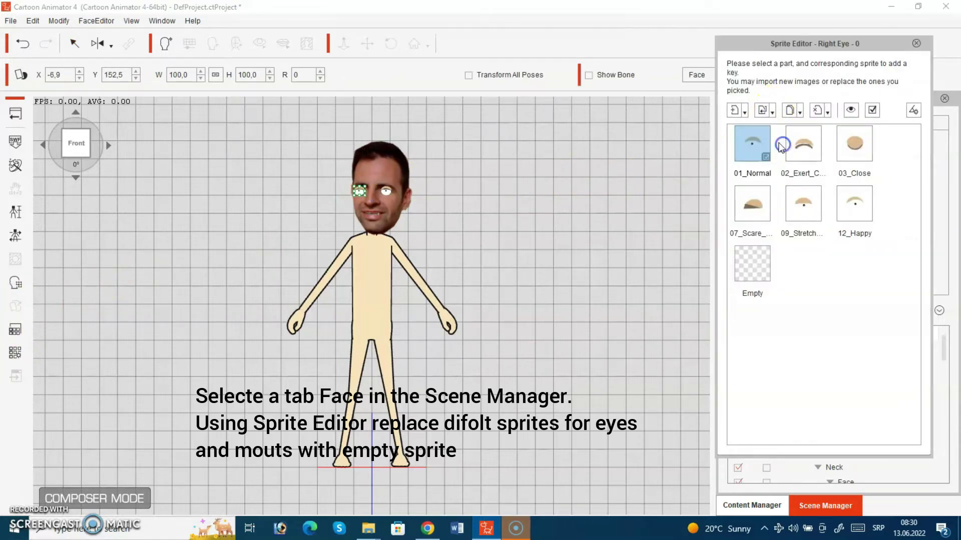
left_click(822, 216)
left_click(842, 343)
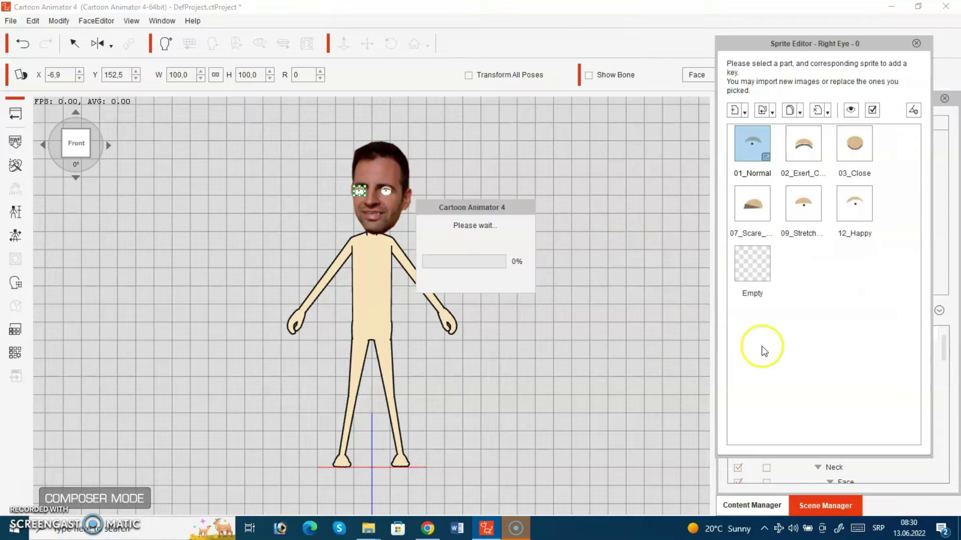
Replace the left eye's 01_Normal sprite with the empty image and close the Sprite Editor
left_click(385, 191)
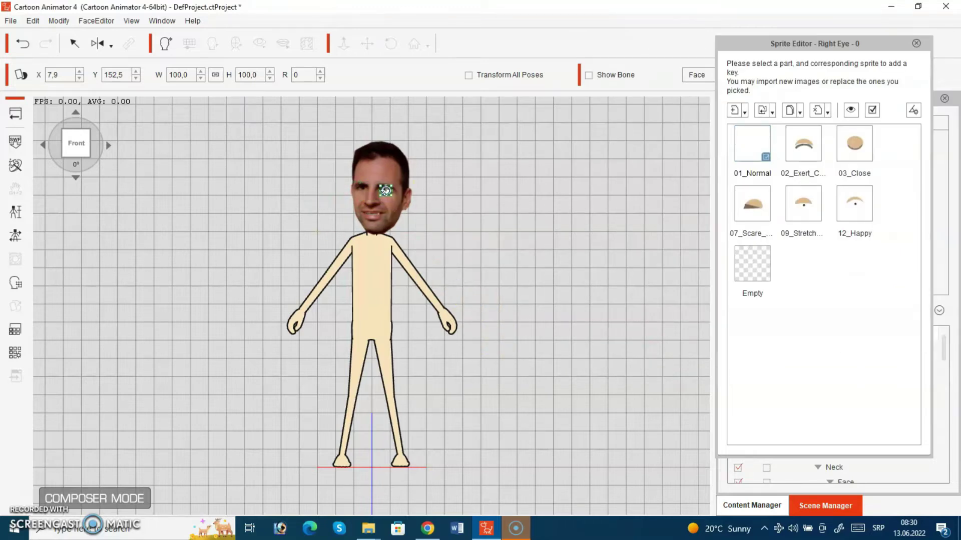
left_click(773, 112)
left_click(783, 145)
left_click(834, 205)
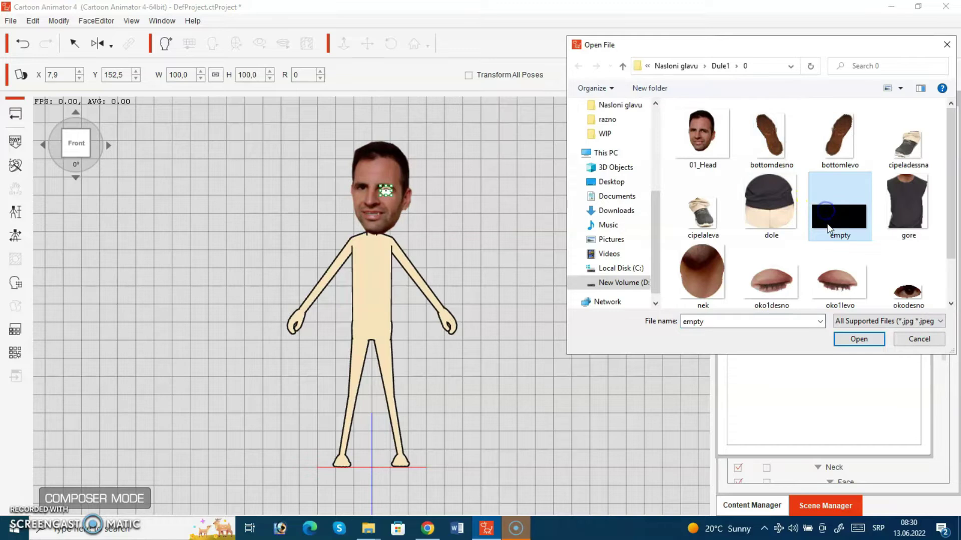
left_click(856, 337)
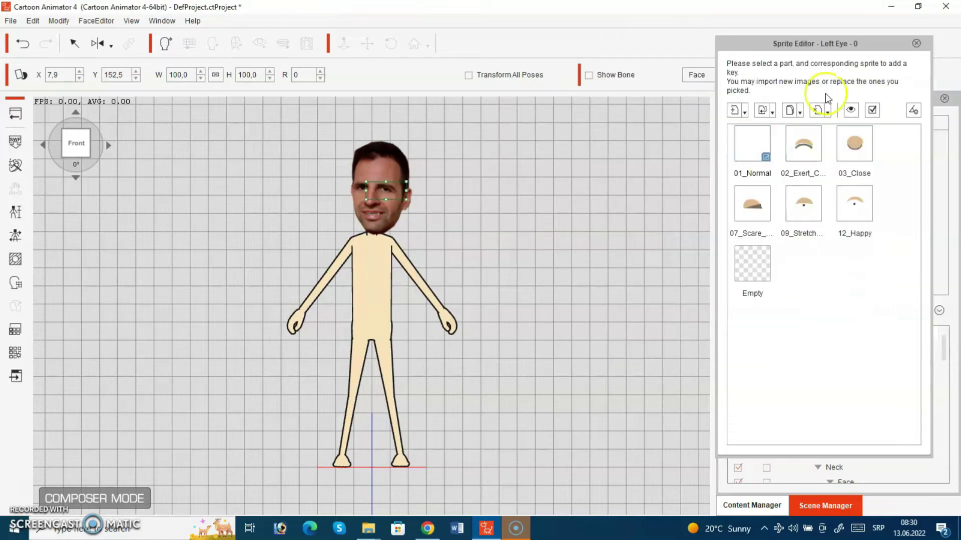
left_click(913, 45)
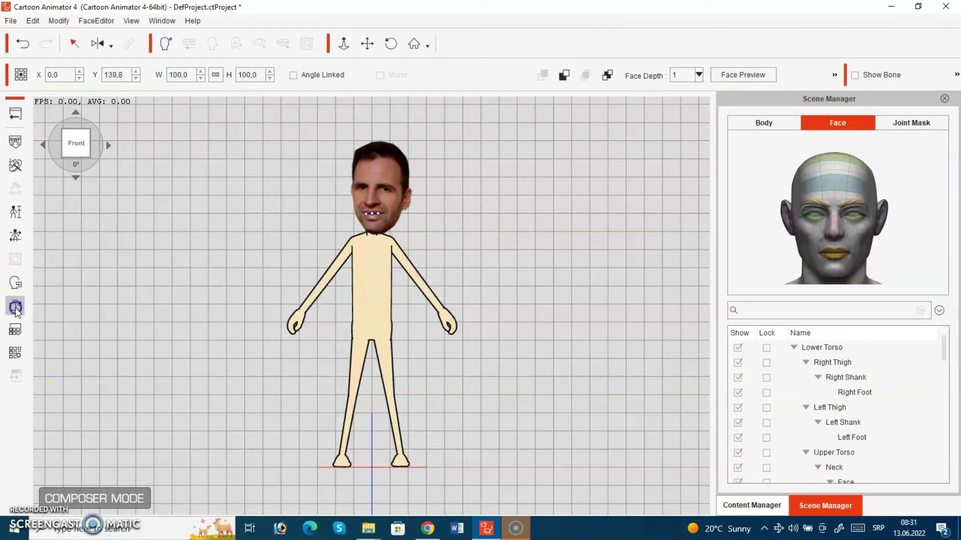
Replace the mouth's 01_Normal sprite for the current angle with the empty image
left_click(752, 131)
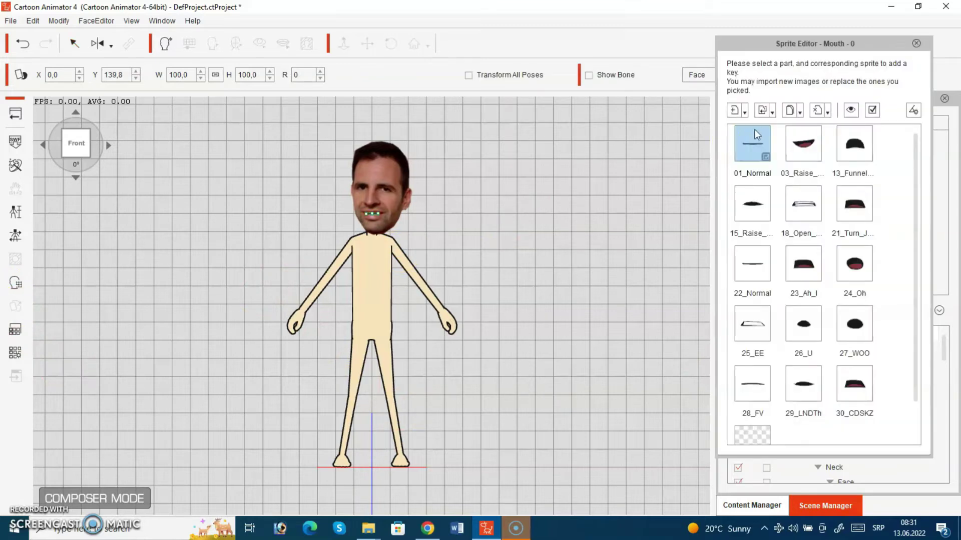
left_click(772, 112)
left_click(801, 140)
left_click(830, 212)
left_click(853, 339)
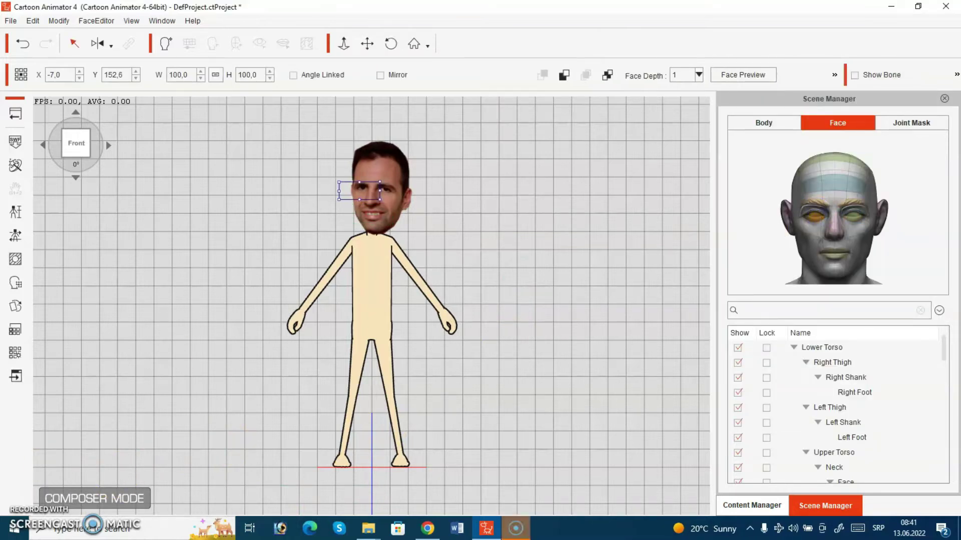
Replace the right eye's 03_Close sprite for the current angle with the oko1desno picture
left_click(15, 307)
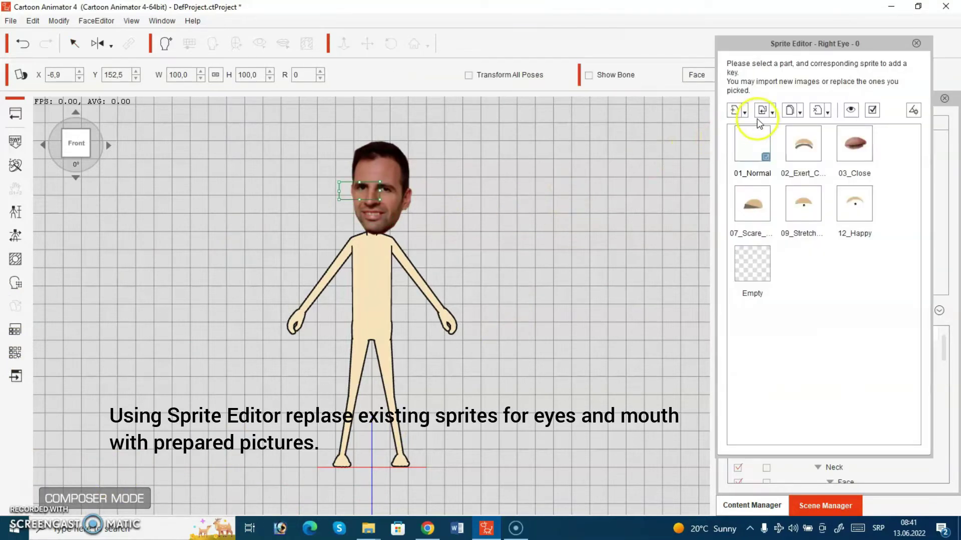
left_click(855, 149)
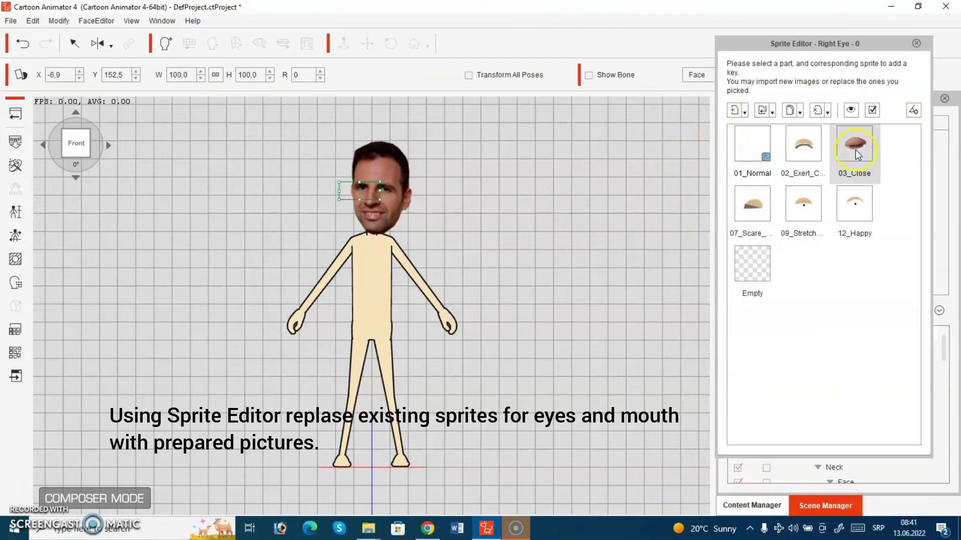
left_click(773, 111)
left_click(795, 145)
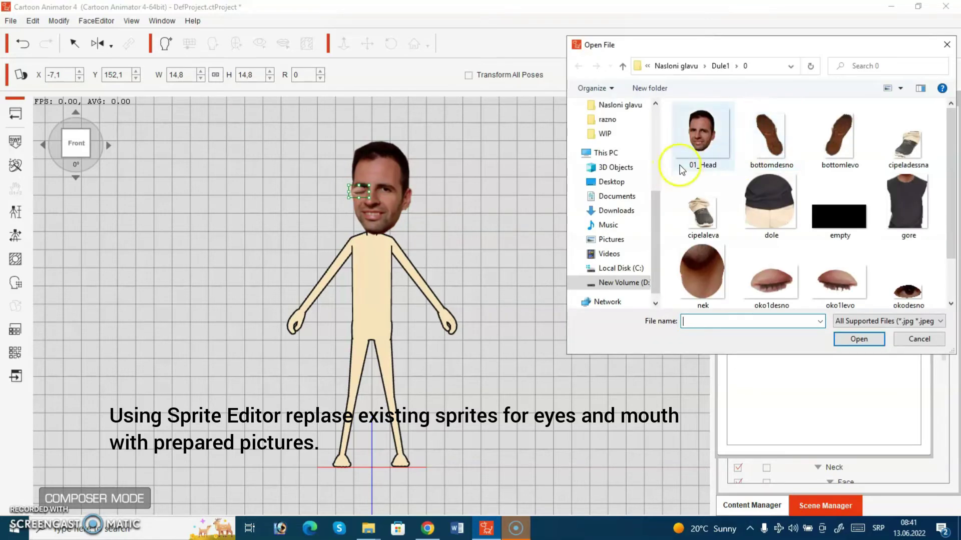
left_click(770, 278)
left_click(855, 338)
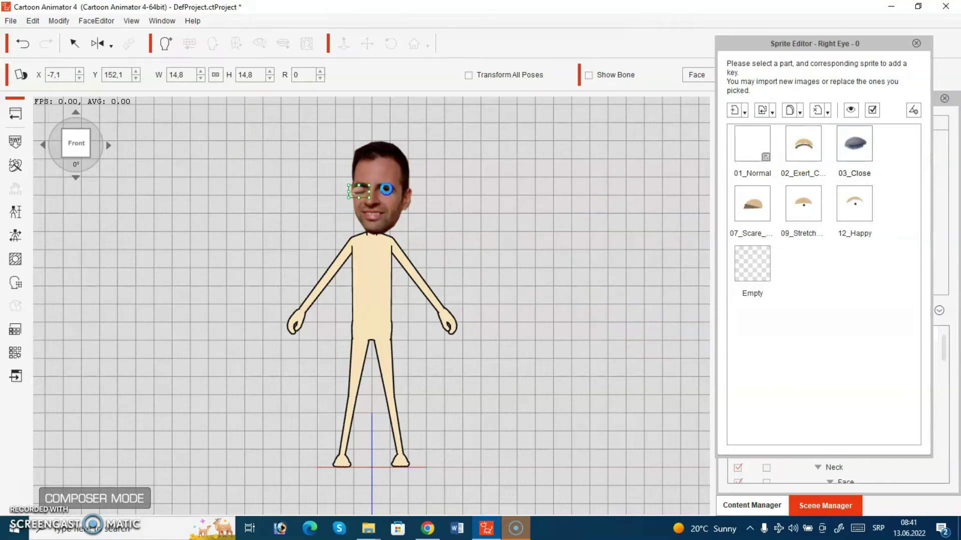
Replace the left eye's 03_Close sprite for the current angle with the oko1levo picture, scaled to 17.8, and close the Sprite Editor
left_click(383, 190)
left_click(915, 44)
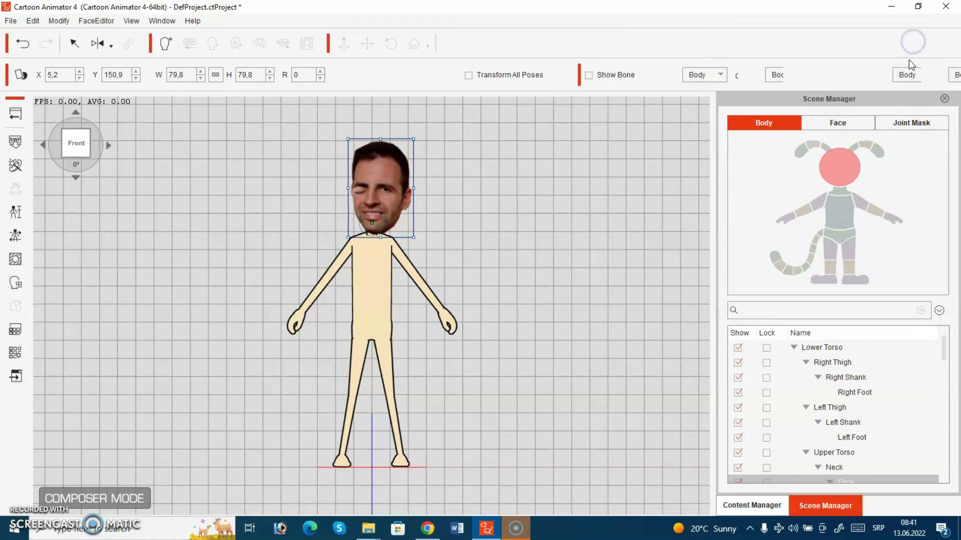
left_click(838, 122)
left_click(855, 216)
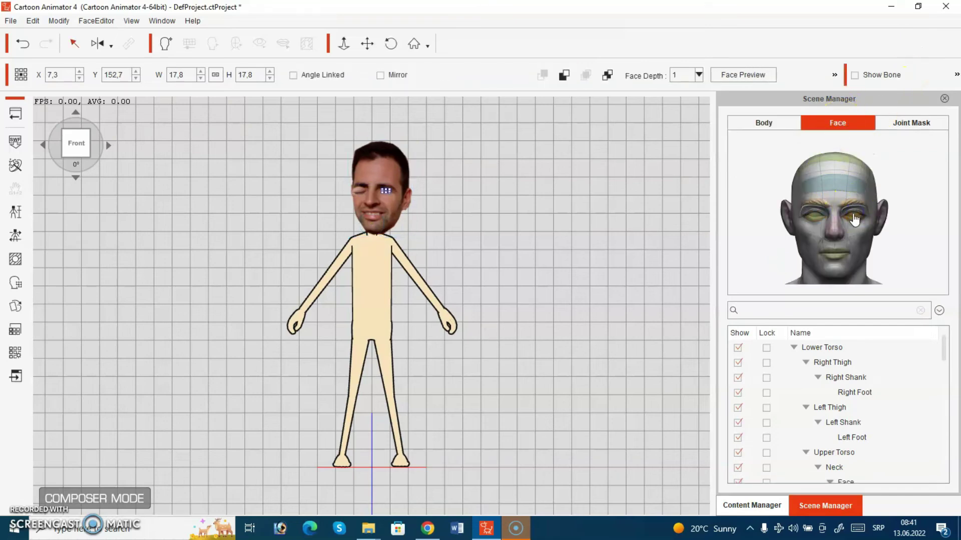
left_click(16, 308)
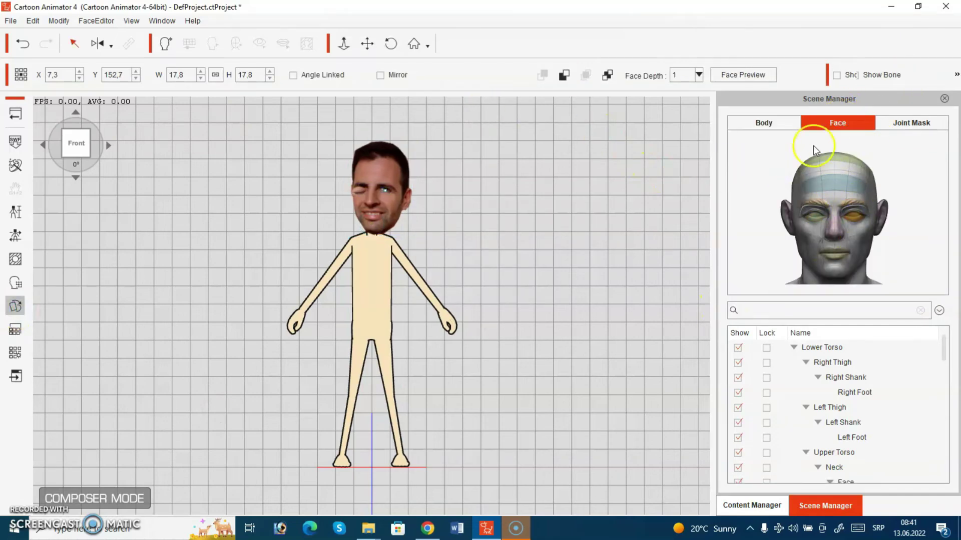
left_click(854, 143)
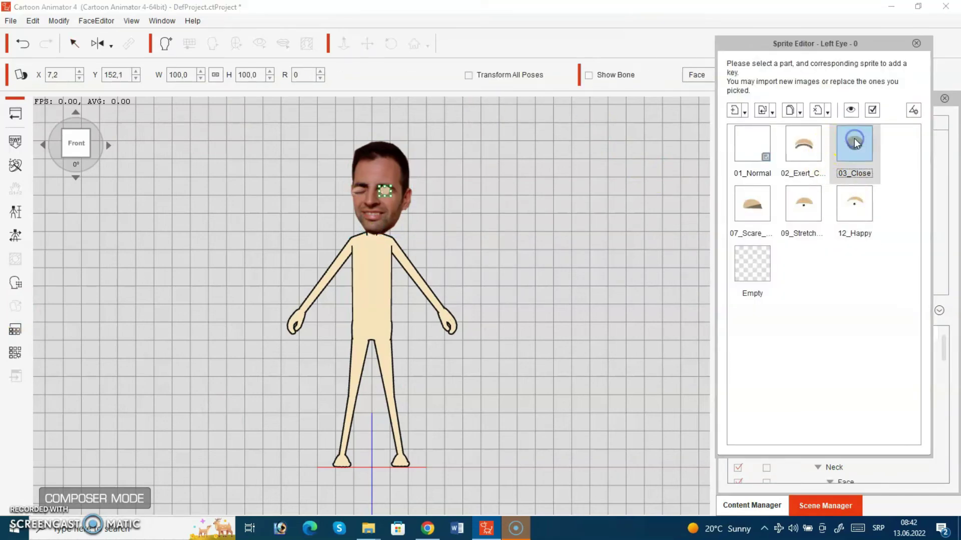
left_click(770, 114)
left_click(780, 146)
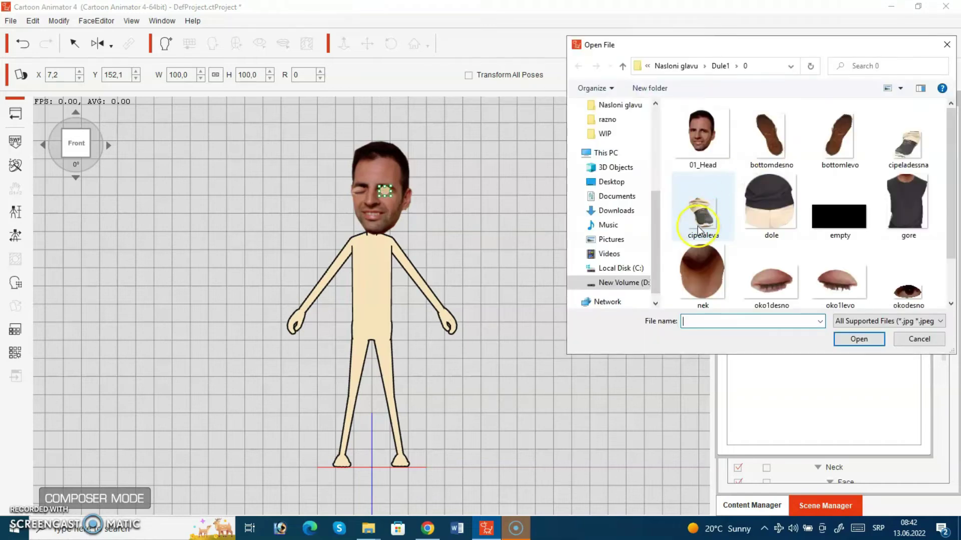
left_click(837, 283)
left_click(857, 341)
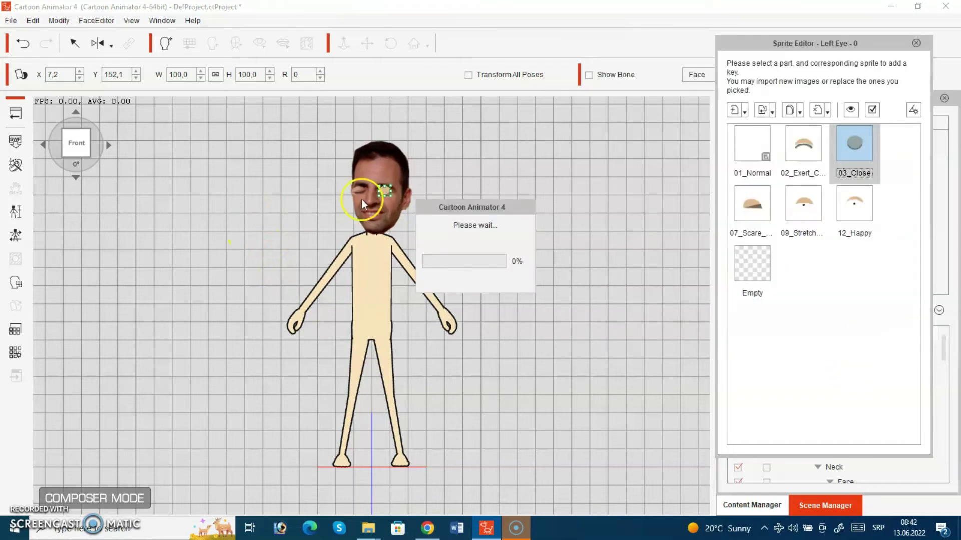
left_click_drag(453, 146, 414, 195)
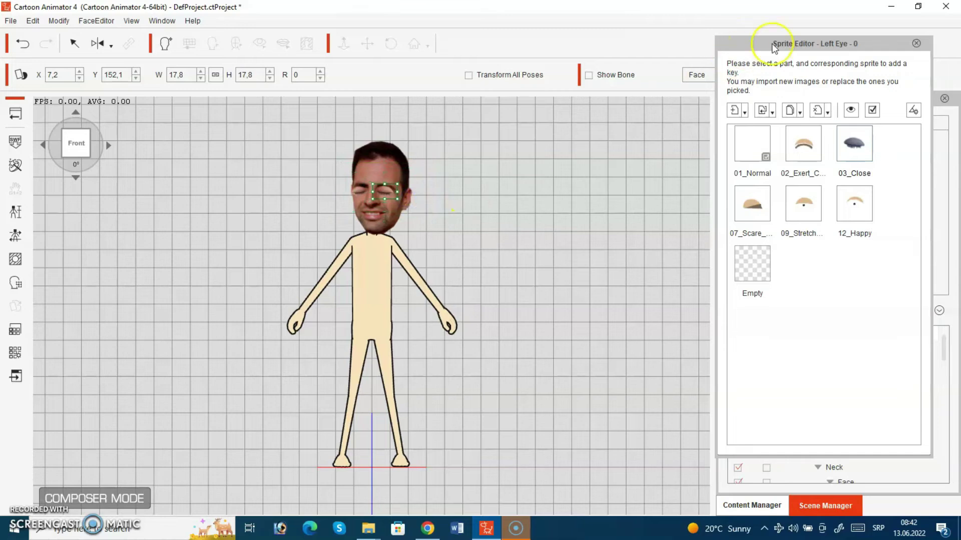
left_click(916, 45)
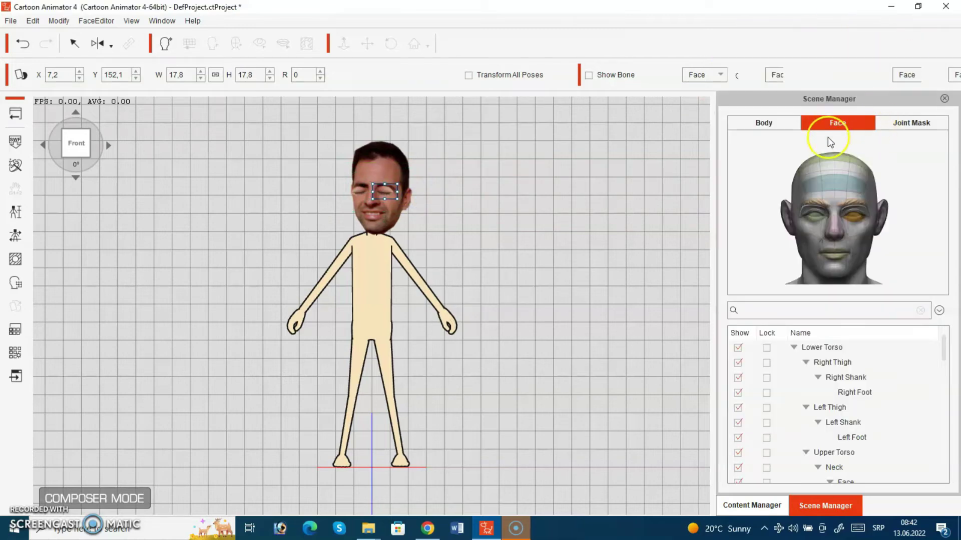
Select the mouth on the face and open its Sprite Editor
left_click(836, 255)
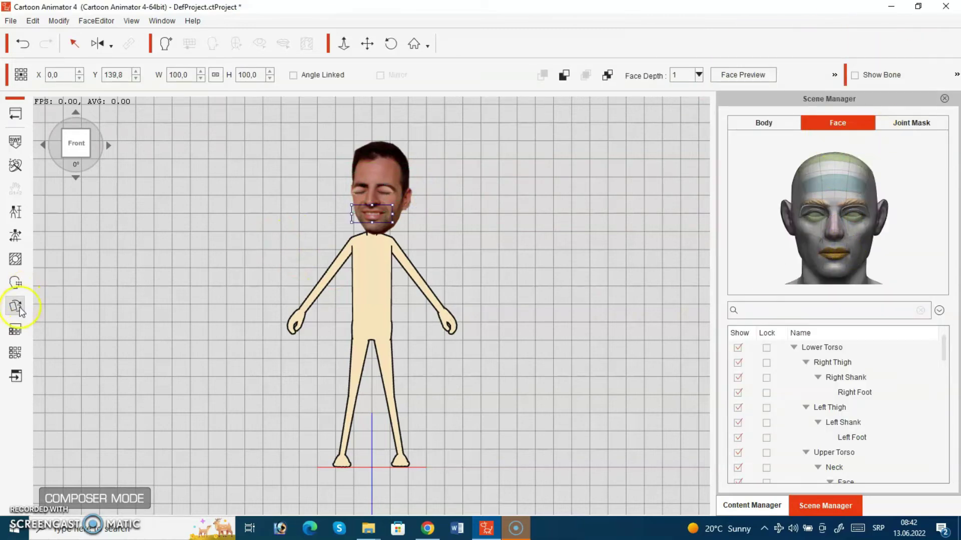
left_click(490, 214)
double_click(372, 214)
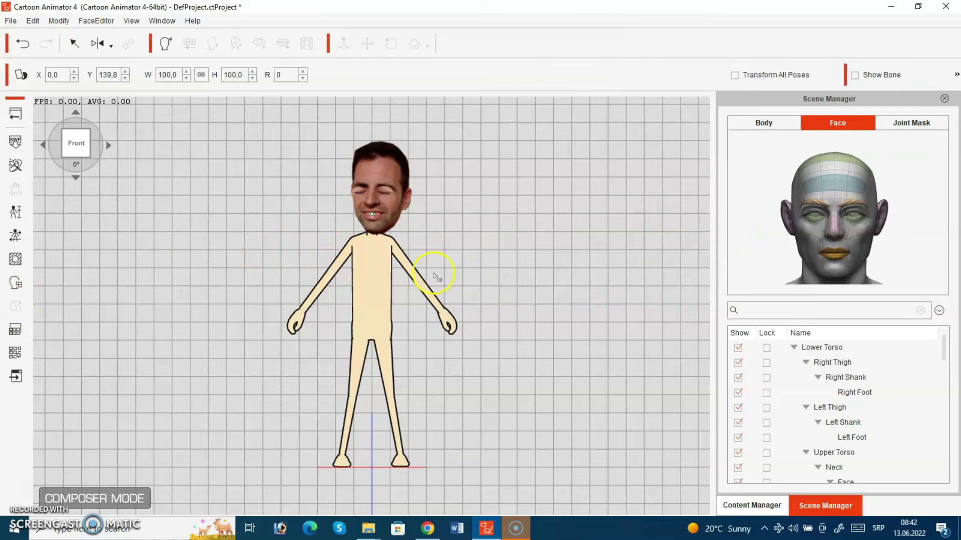
Replace the mouth's 01_Normal sprite for the current angle with the usta1 picture and scale it to about 32.8
left_click(772, 112)
left_click(796, 125)
scroll(805, 264, "down", 1)
left_click(804, 288)
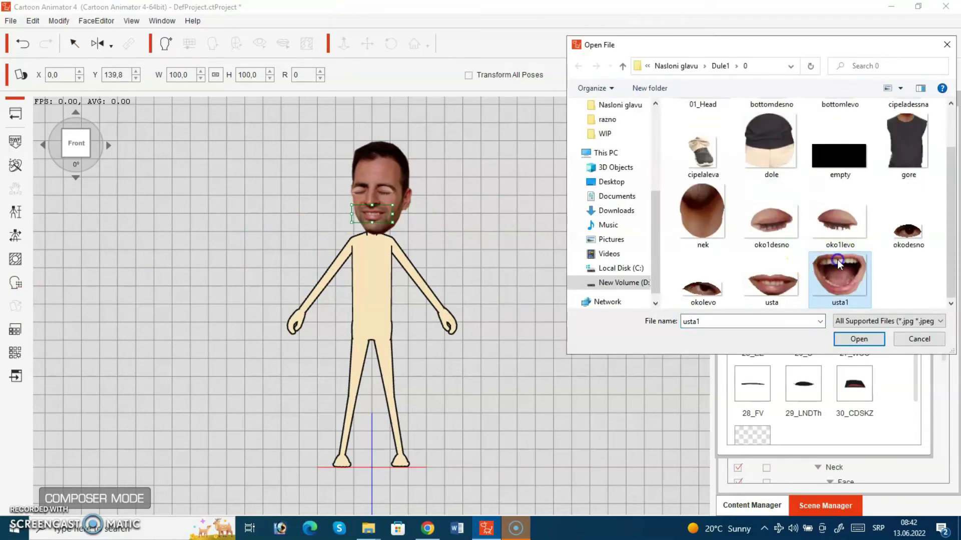
left_click(859, 338)
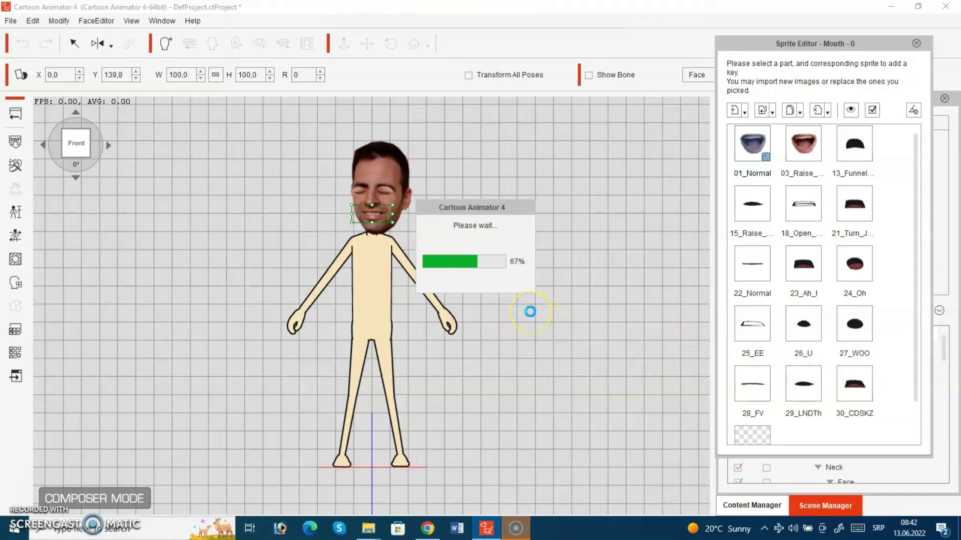
left_click_drag(417, 179, 396, 213)
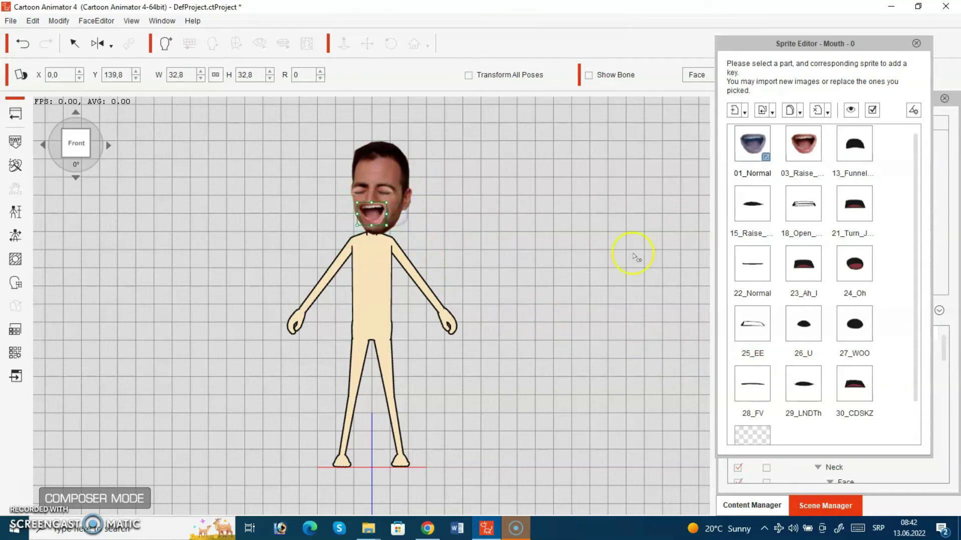
Replace the mouth's 01_Normal sprite for the current angle with the empty image again
left_click(770, 111)
left_click(801, 127)
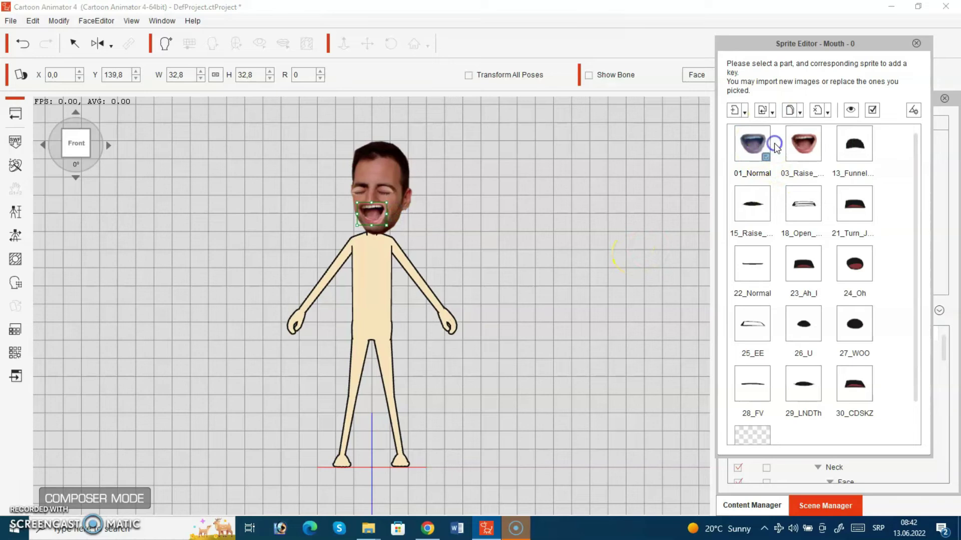
left_click(811, 216)
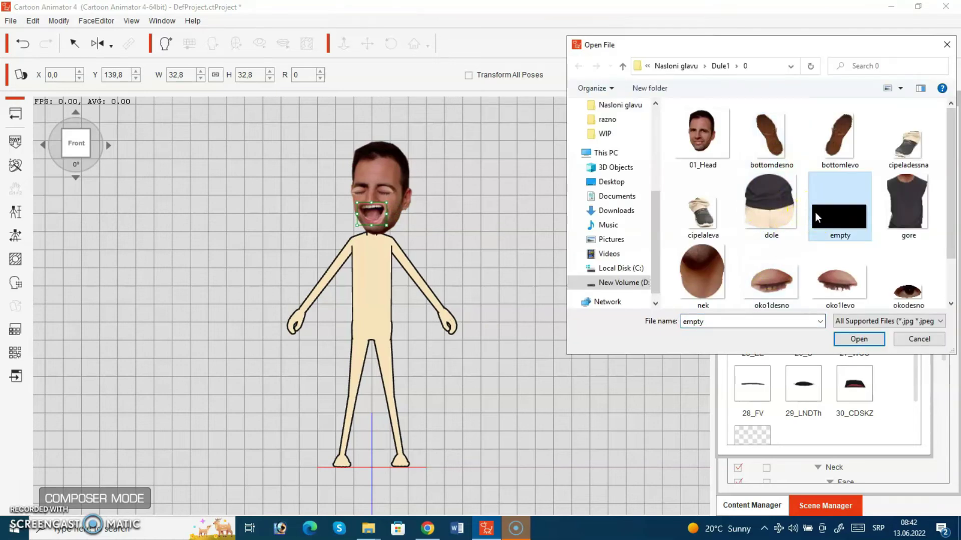
left_click(870, 341)
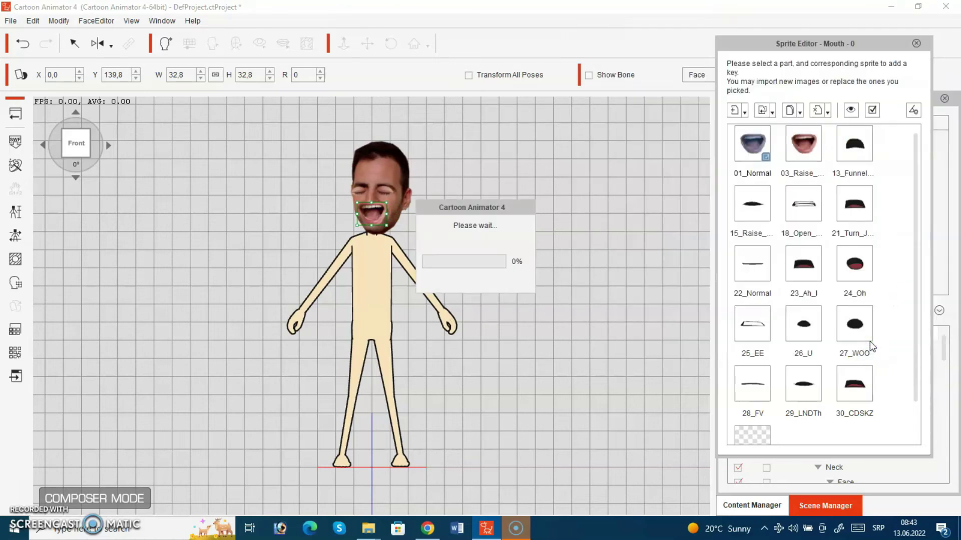
Switch the mouth to the open-mouth 03_Raise sprite and close the Sprite Editor
left_click(799, 144)
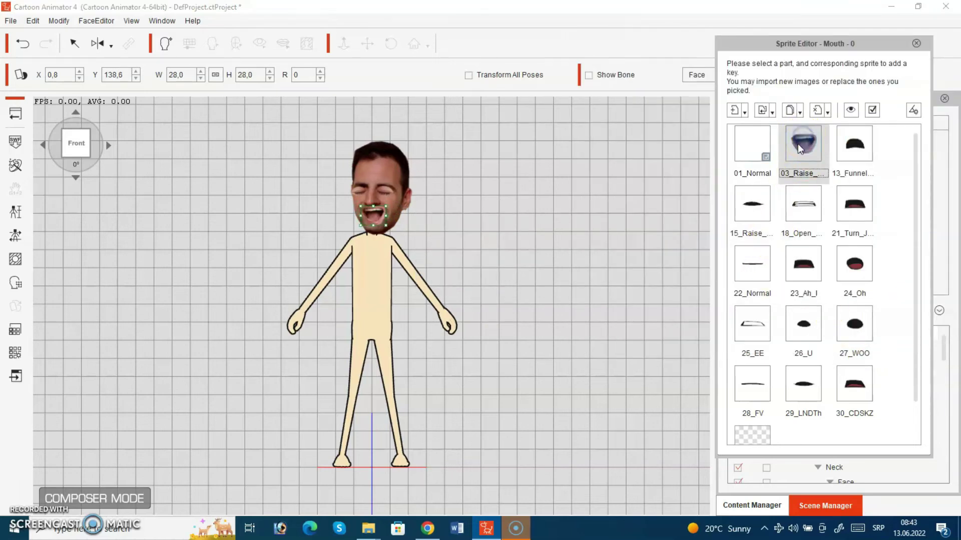
left_click(758, 199)
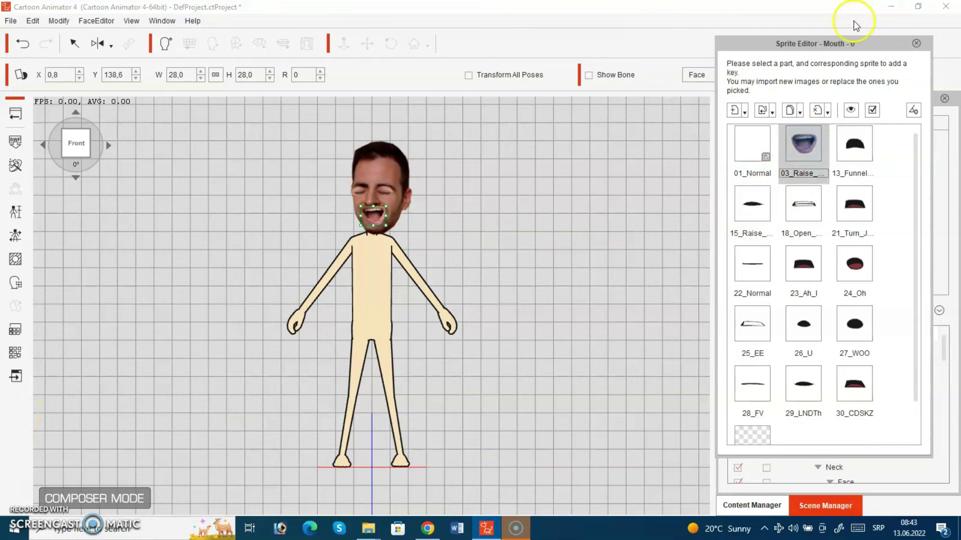
left_click(917, 44)
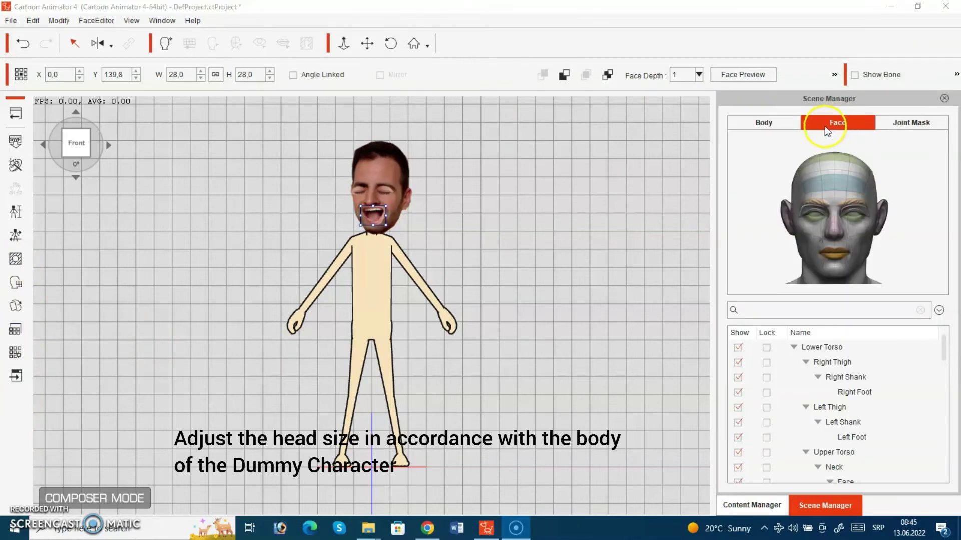
Scale the head to about 49.1 to suit the dummy's body with its X position at -2.0, and exit Composer Mode
left_click(764, 122)
left_click(827, 166)
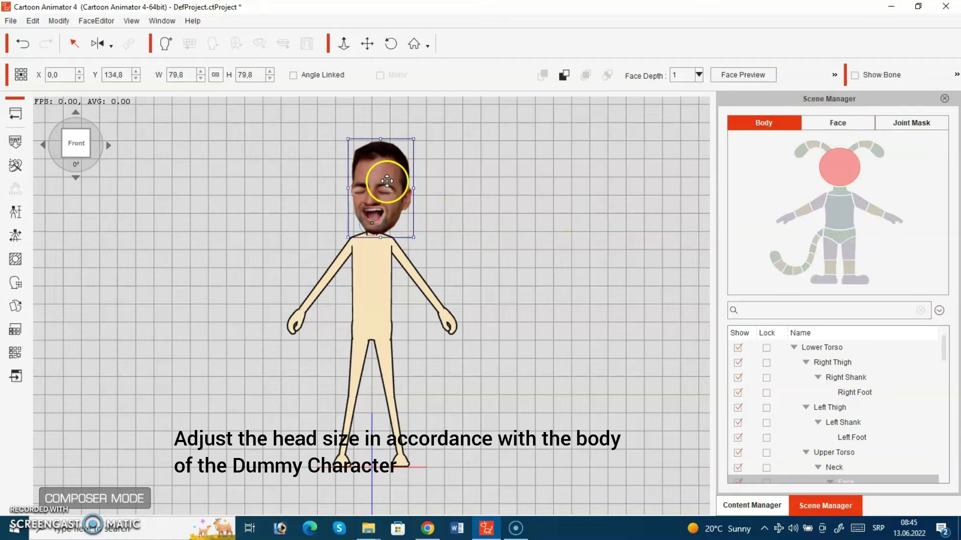
left_click_drag(414, 140, 395, 170)
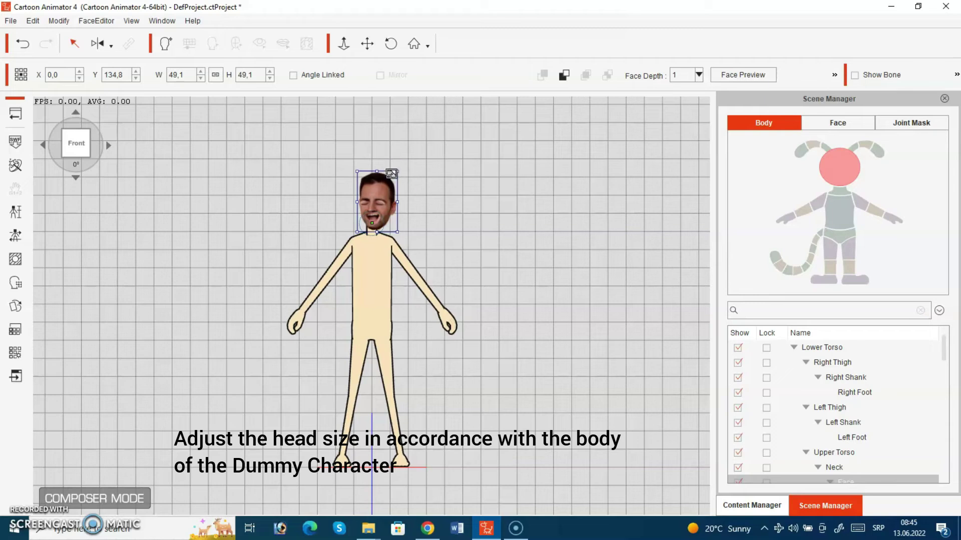
left_click(79, 79)
left_click(79, 79)
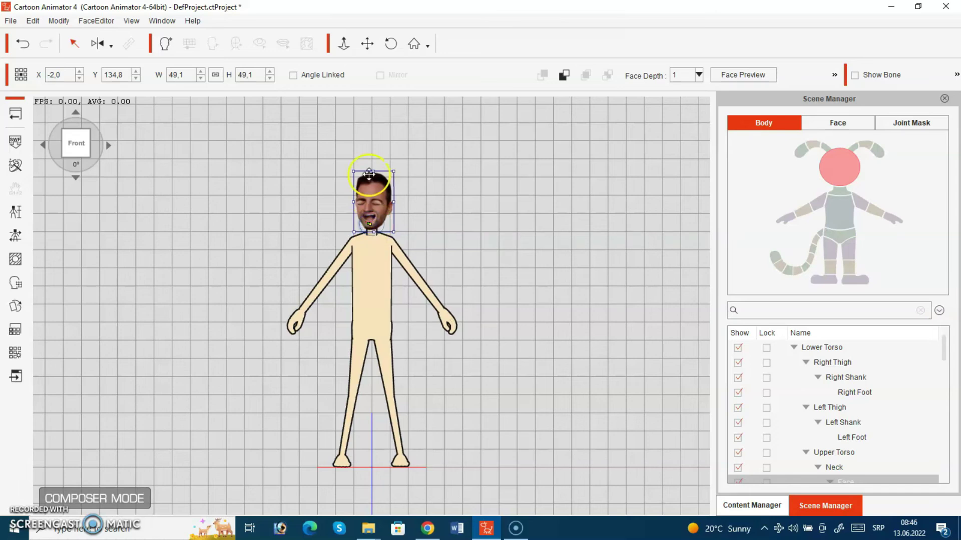
mouse_move(376, 159)
left_mouse_down()
mouse_move(302, 187)
mouse_move(375, 157)
left_mouse_up()
left_click(350, 217)
left_click(370, 243)
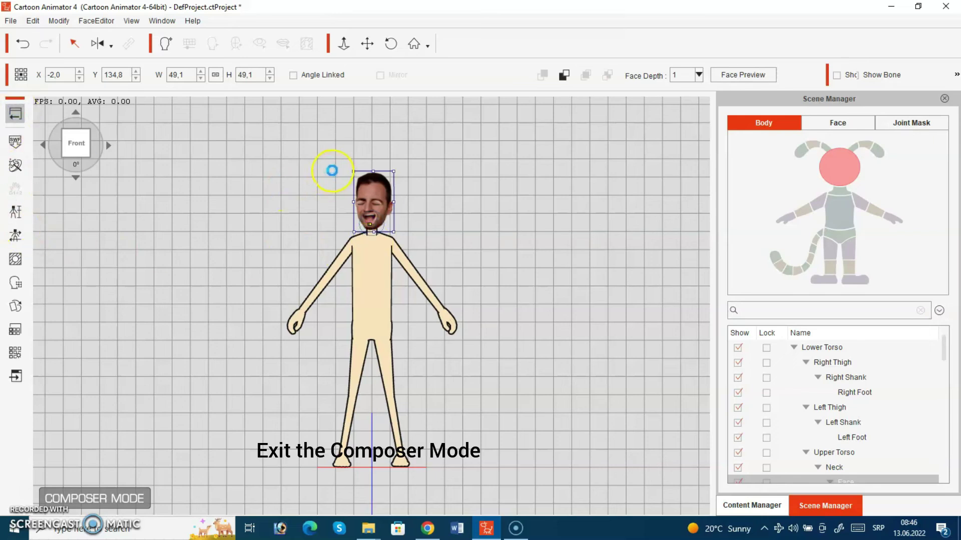
Play back the finished photo character's motion on the stage and stop playback
left_click(270, 502)
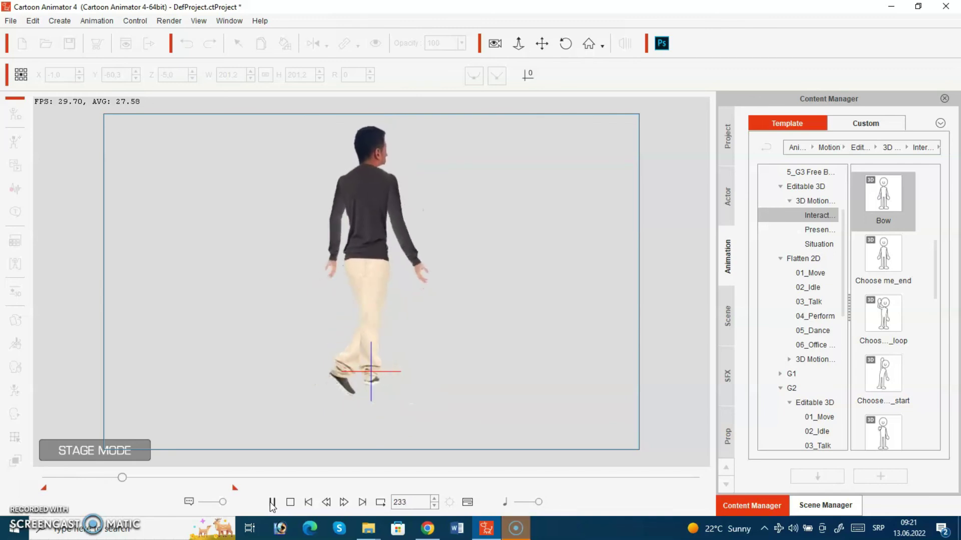
left_click(273, 503)
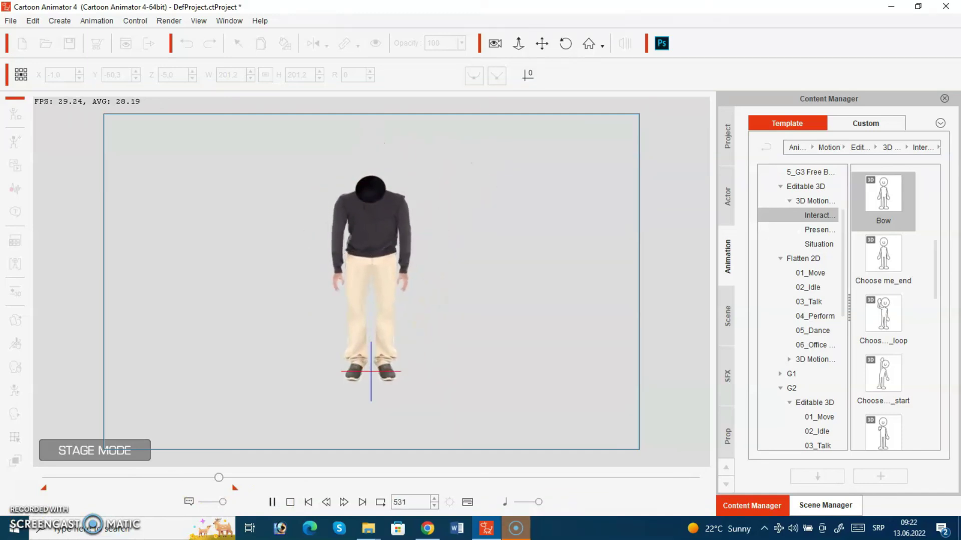
key("space")
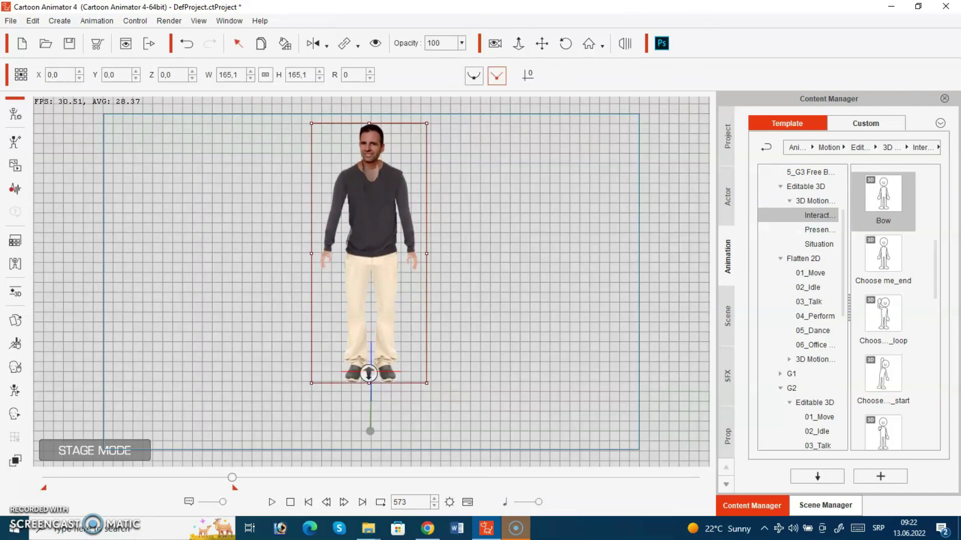